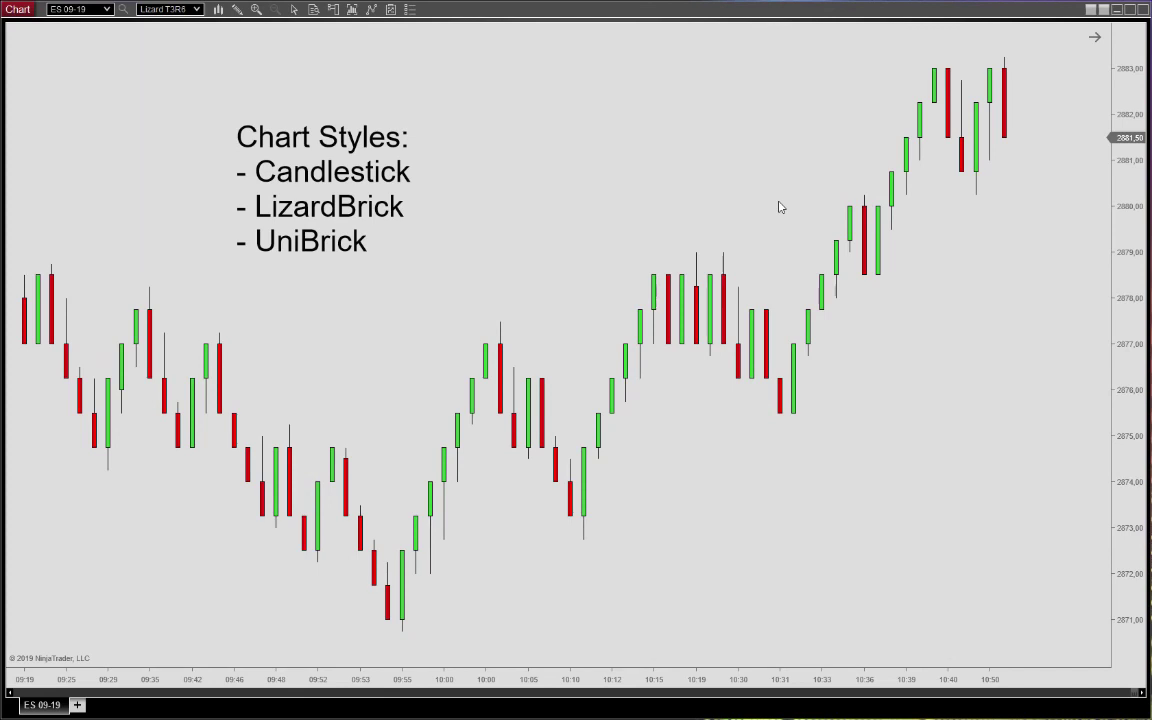
- Show the Data Box with the ES 09-19 bar's date, time, price and OHLC values
left_click(314, 11)
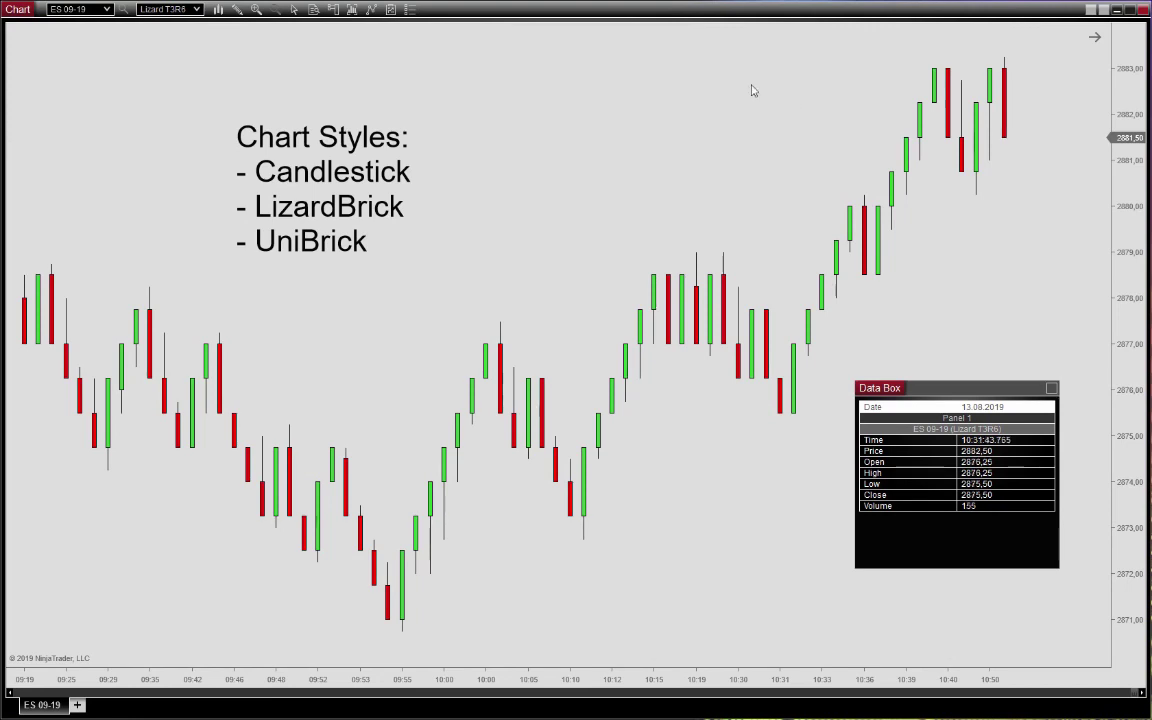
- Draw the ES 09-19 bars in the LizardBrick BarOpen style
left_click(219, 11)
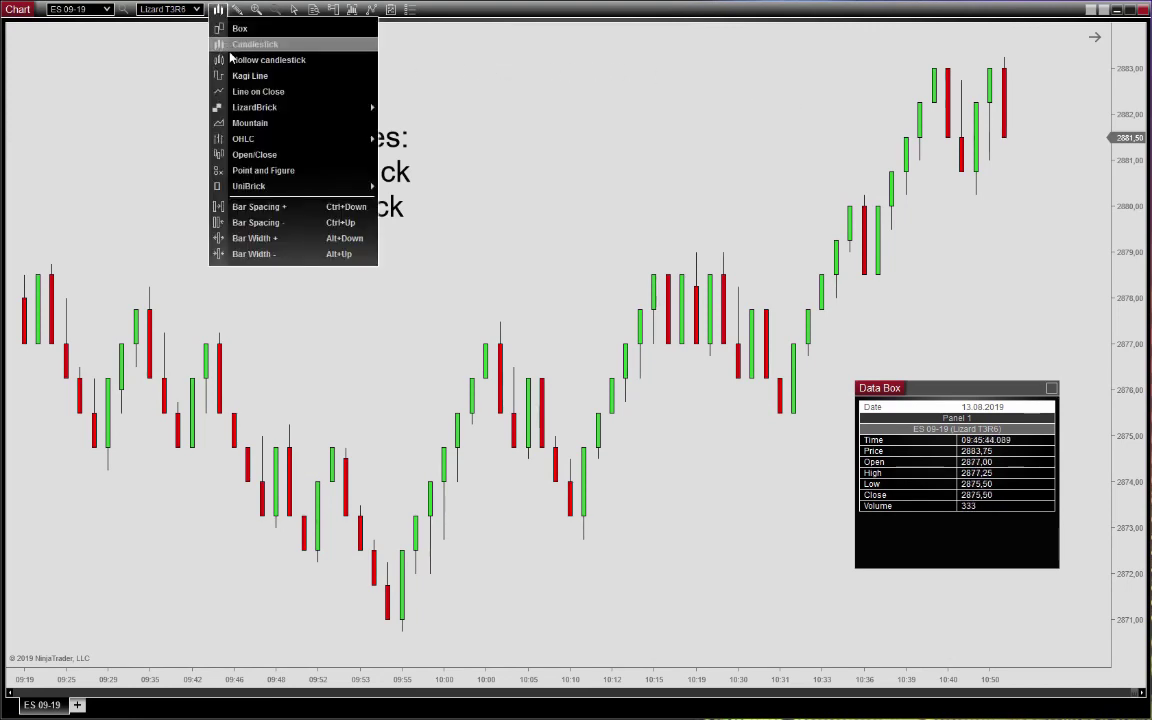
mouse_move(248, 110)
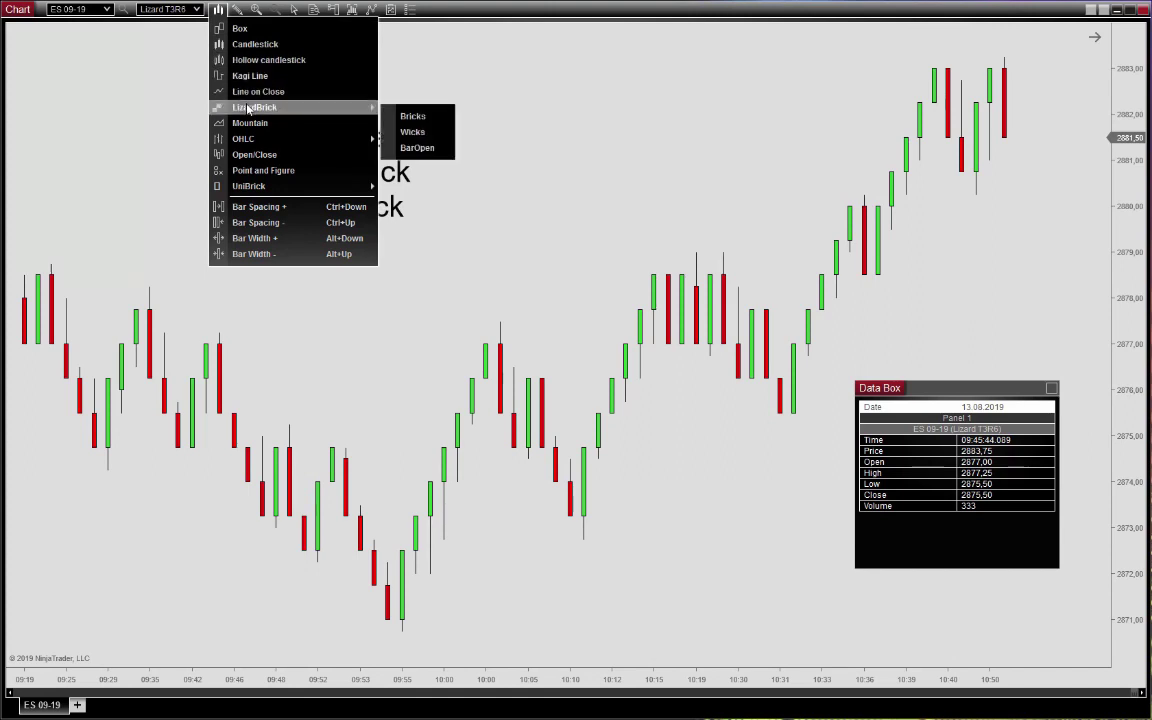
left_click(418, 149)
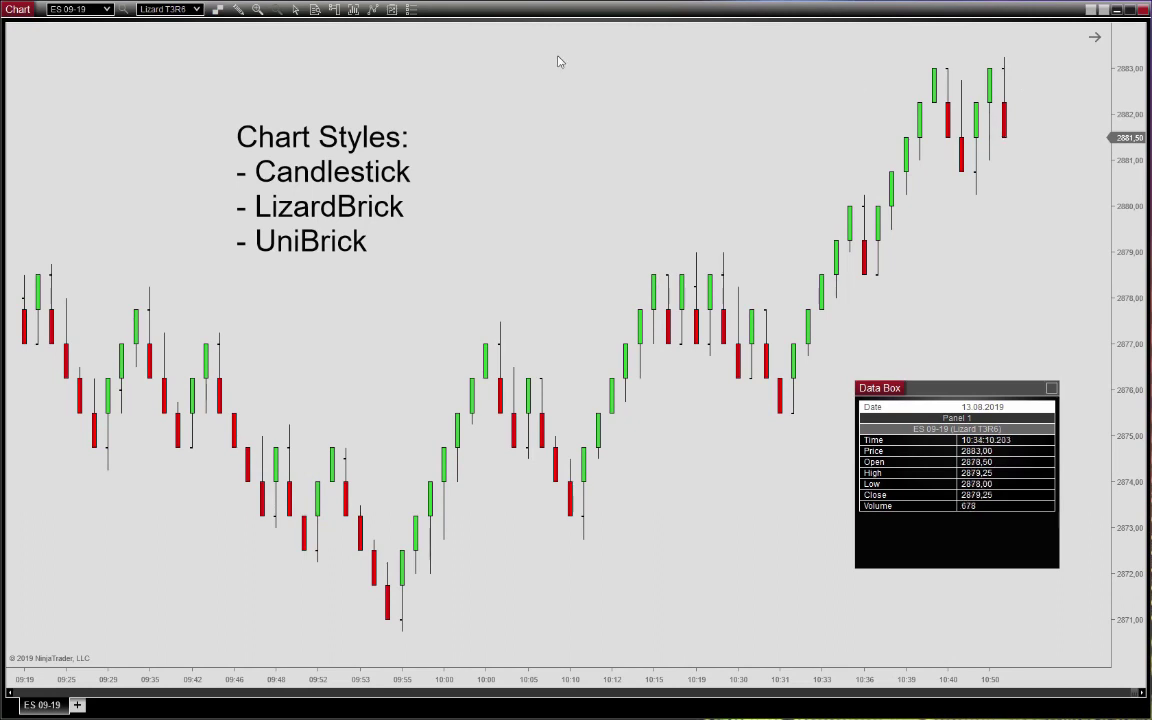
- Switch the chart style to LizardBrick Wicks
left_click(225, 14)
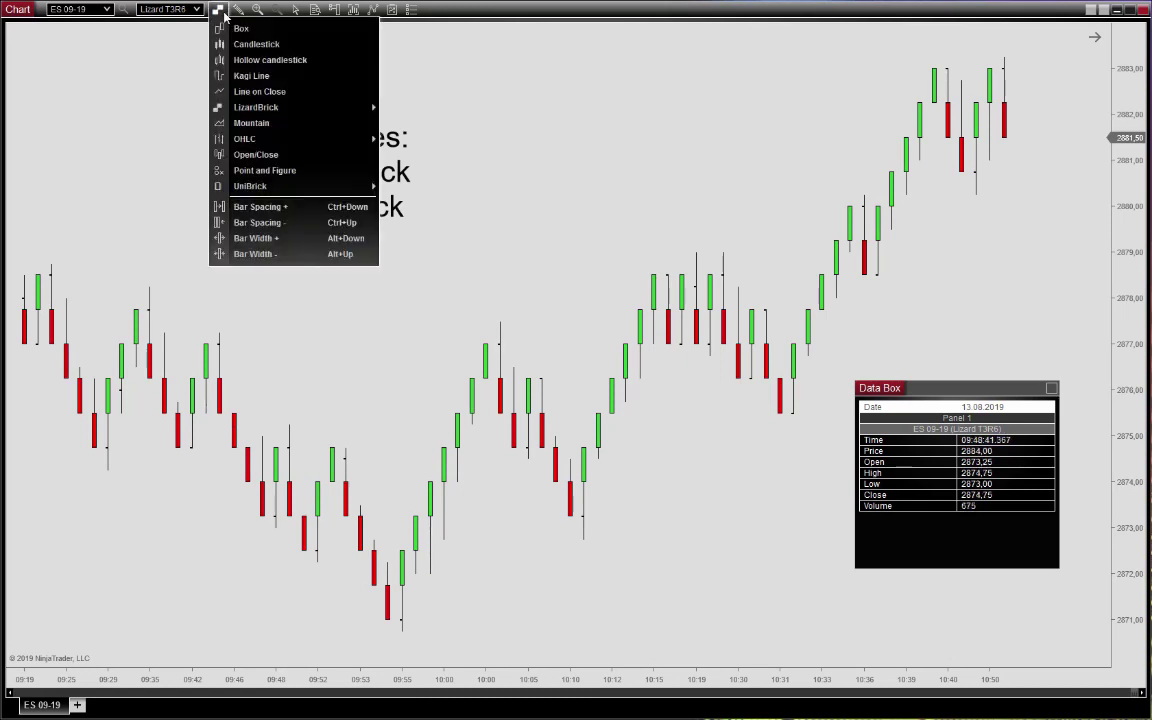
mouse_move(256, 112)
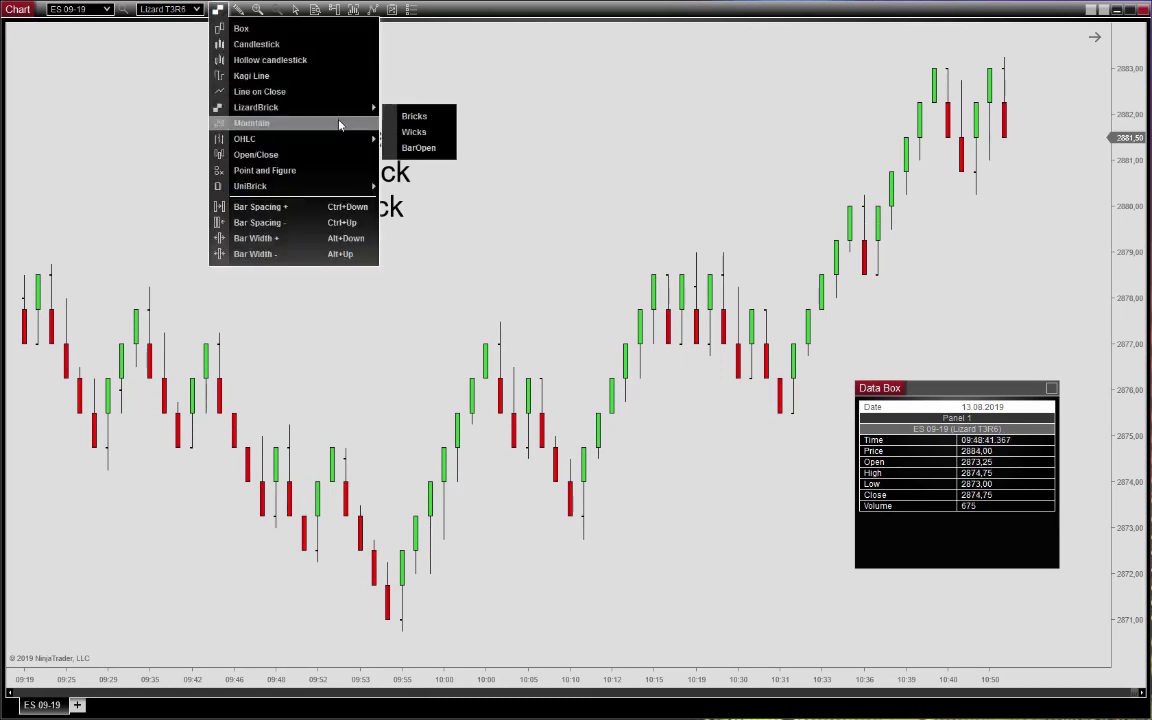
left_click(420, 134)
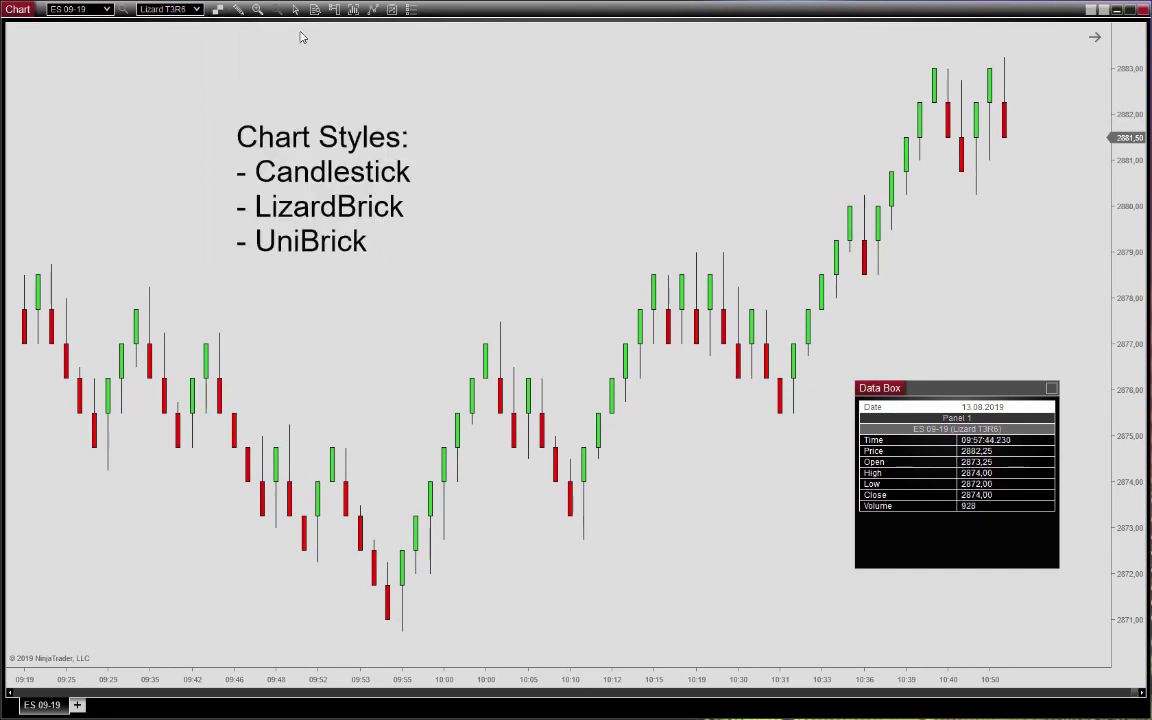
- Change the chart style to LizardBrick Bricks, showing green and red bricks without wicks
left_click(219, 11)
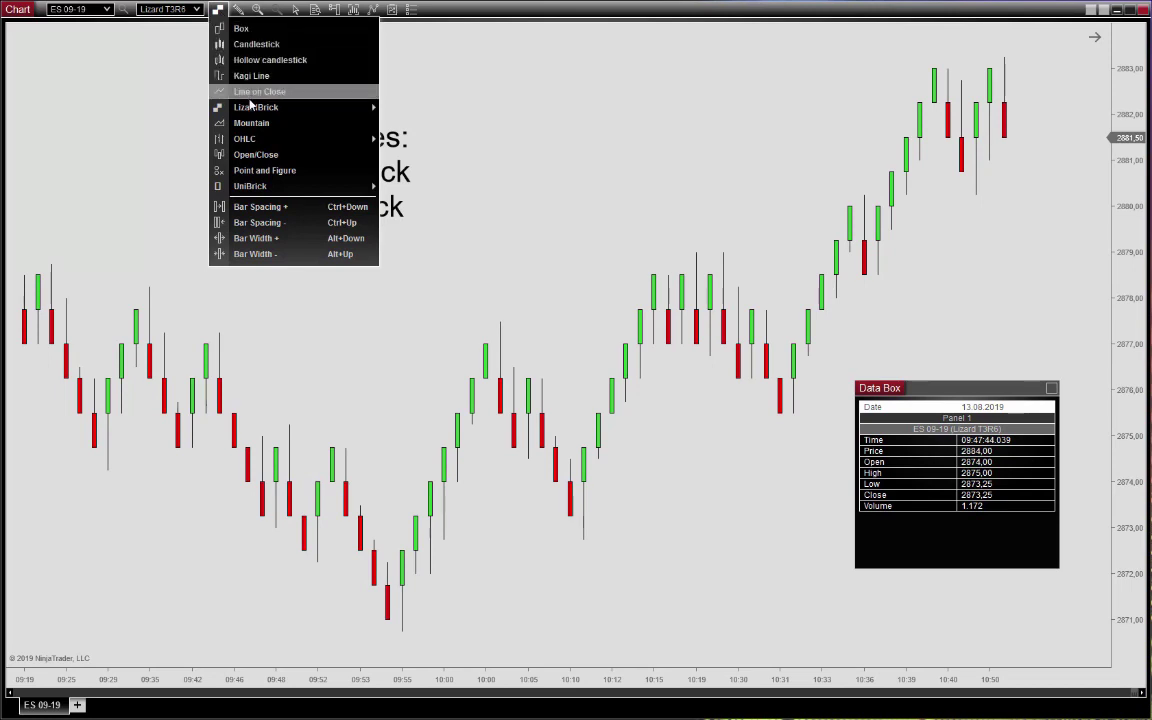
mouse_move(252, 112)
left_click(414, 116)
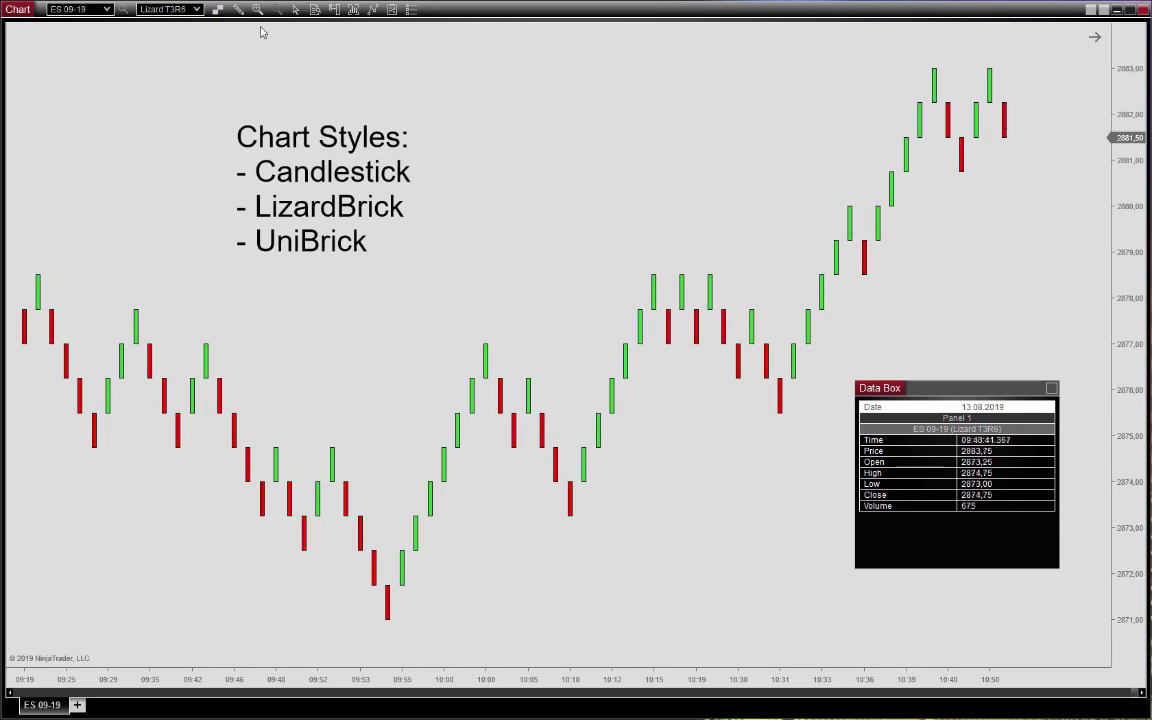
- Switch the chart style to UniBrick Bricks, leaving the bar period type unchanged
left_click(219, 10)
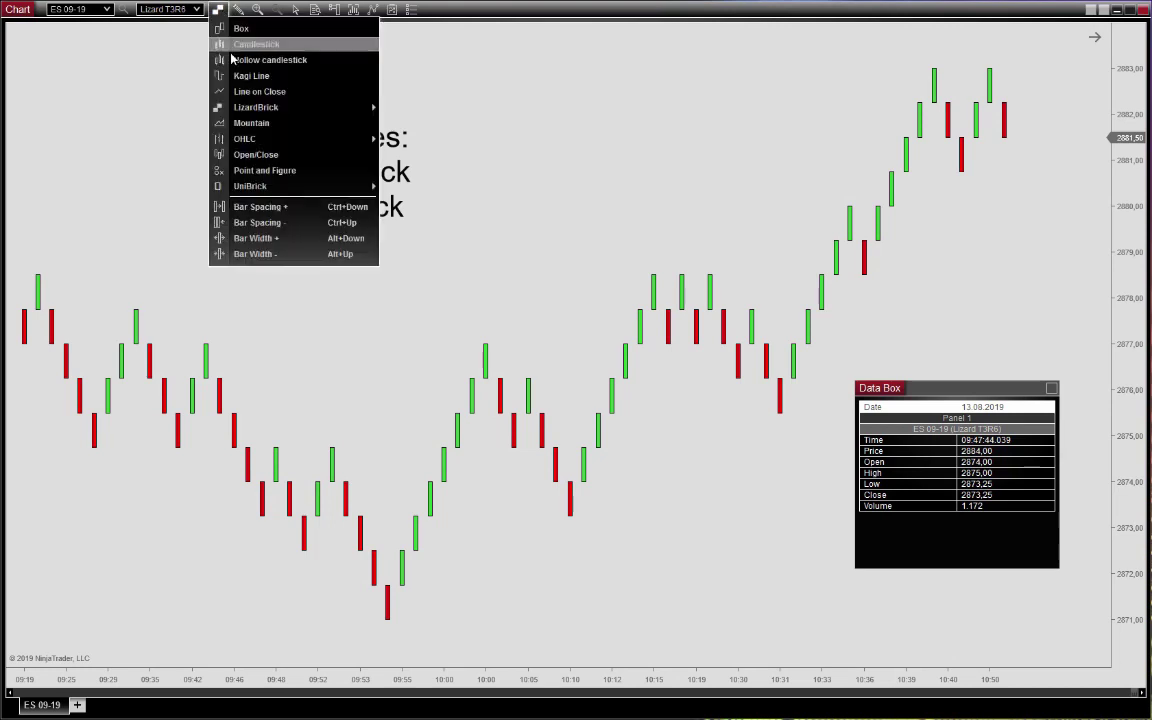
mouse_move(262, 187)
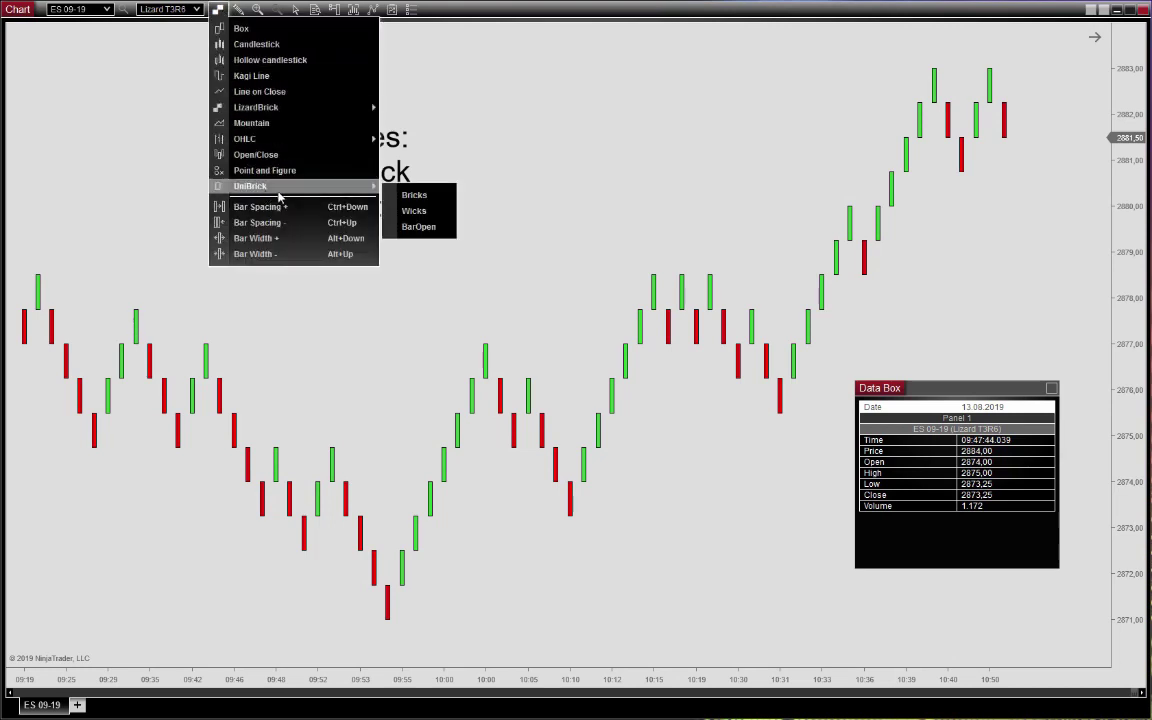
left_click(421, 196)
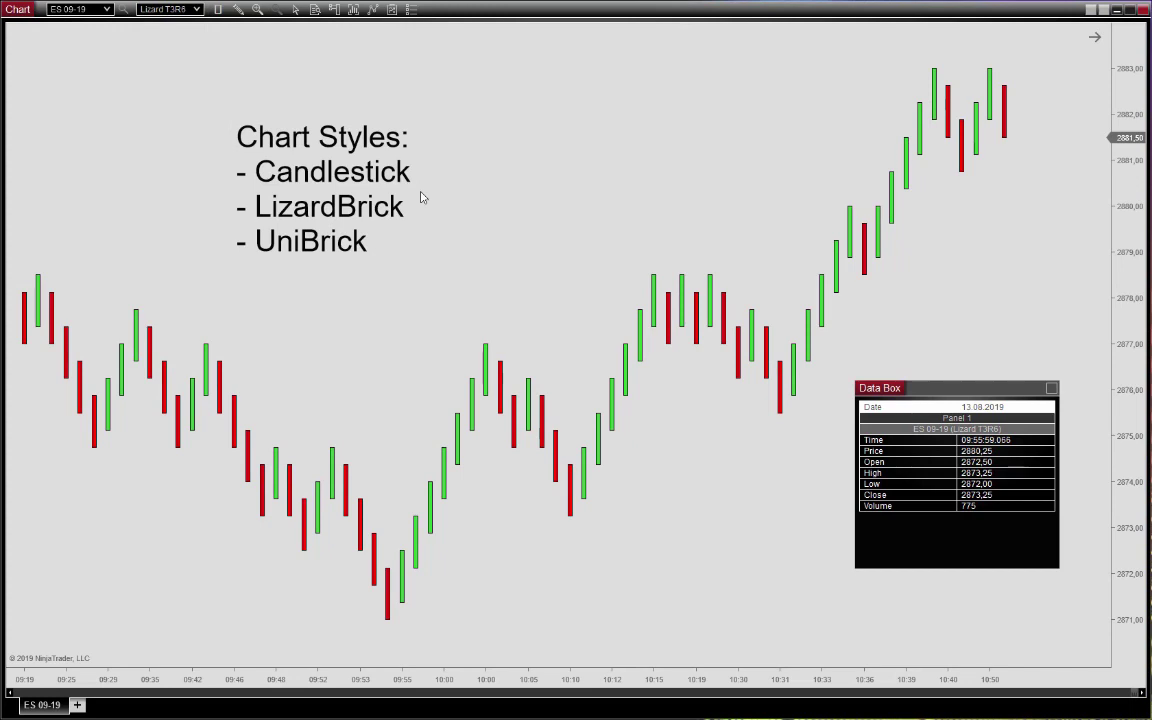
left_click(198, 10)
left_click(198, 10)
- Change the chart style to UniBrick Wicks
left_click(217, 9)
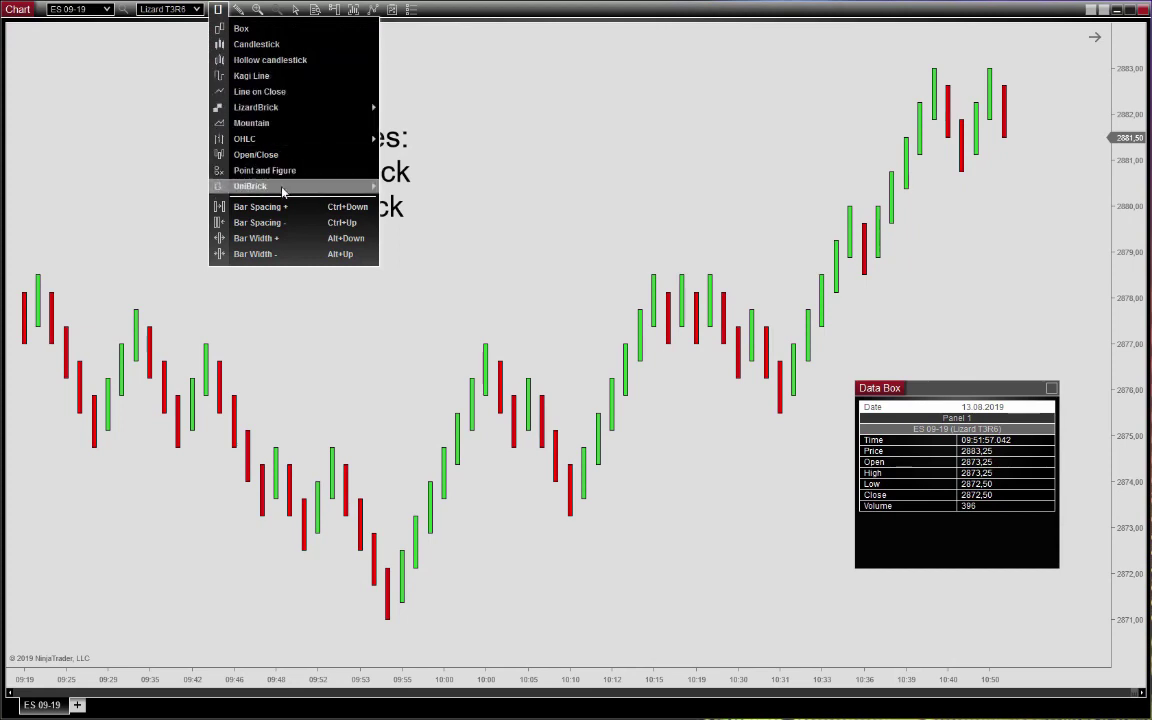
mouse_move(256, 184)
left_click(420, 212)
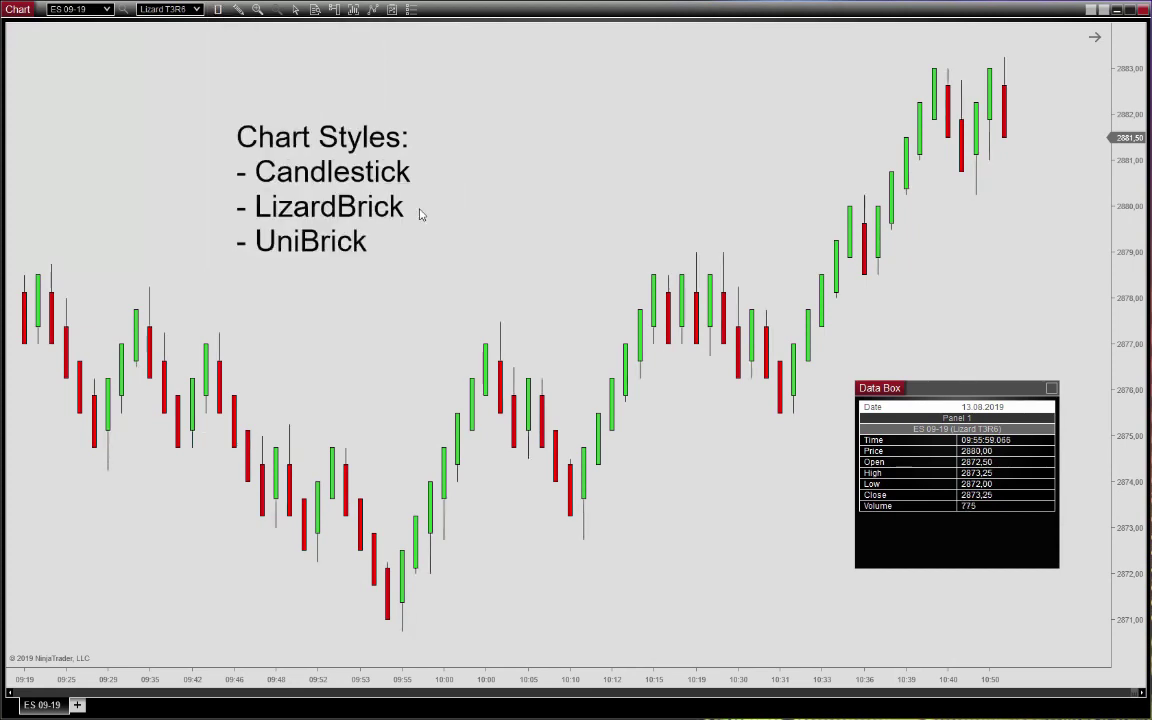
- Switch the chart style to UniBrick BarOpen
left_click(218, 10)
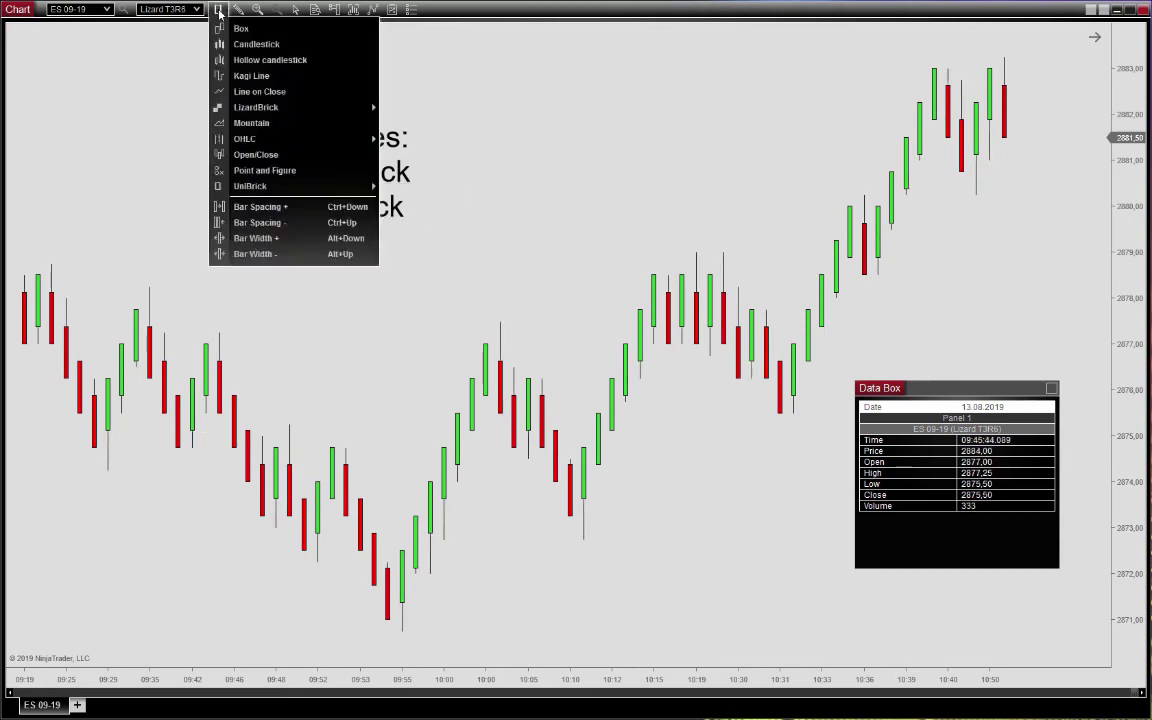
mouse_move(262, 187)
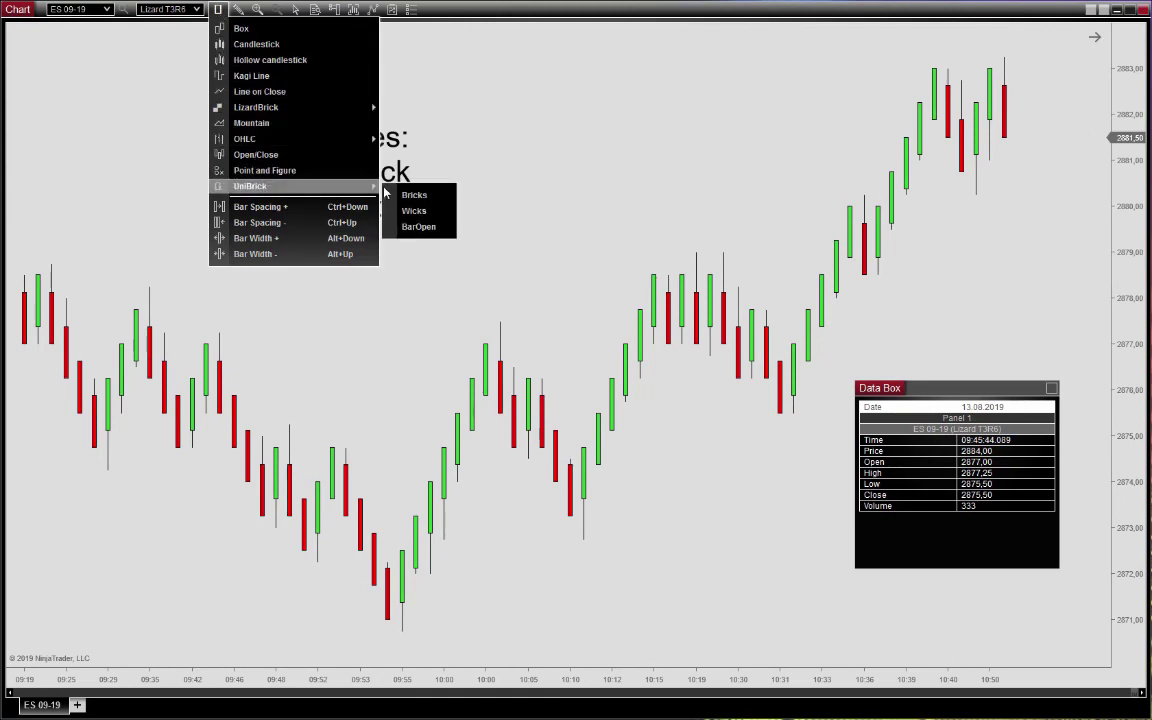
left_click(418, 227)
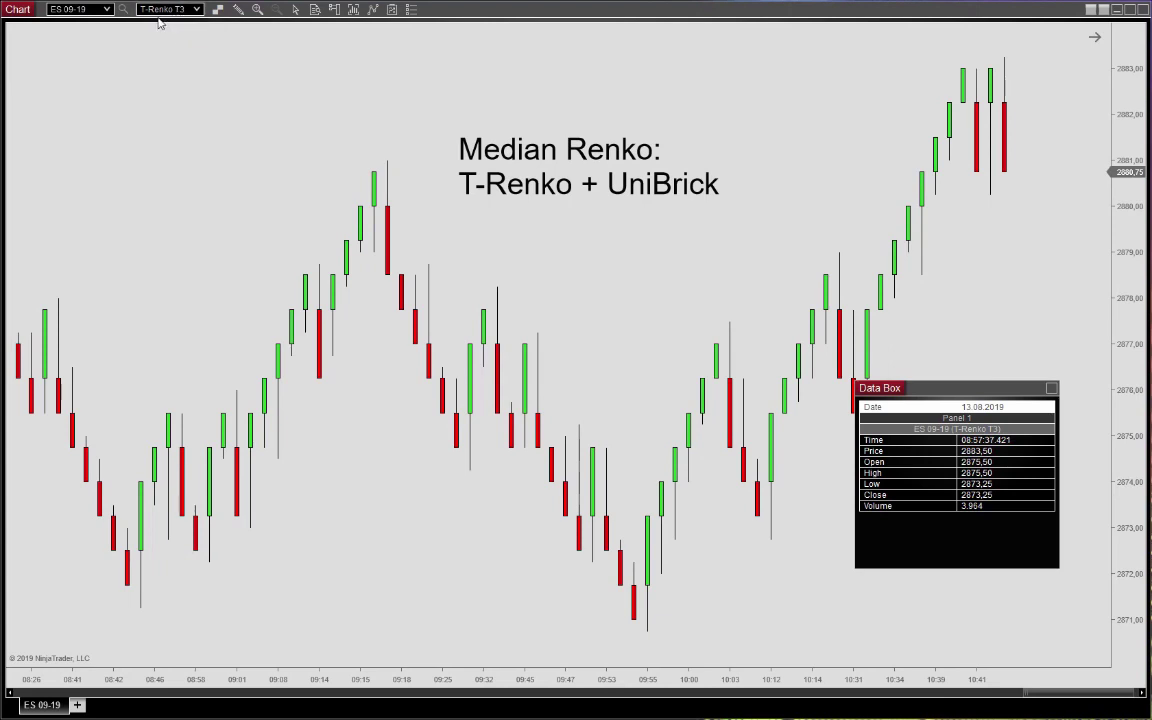
right_click(237, 157)
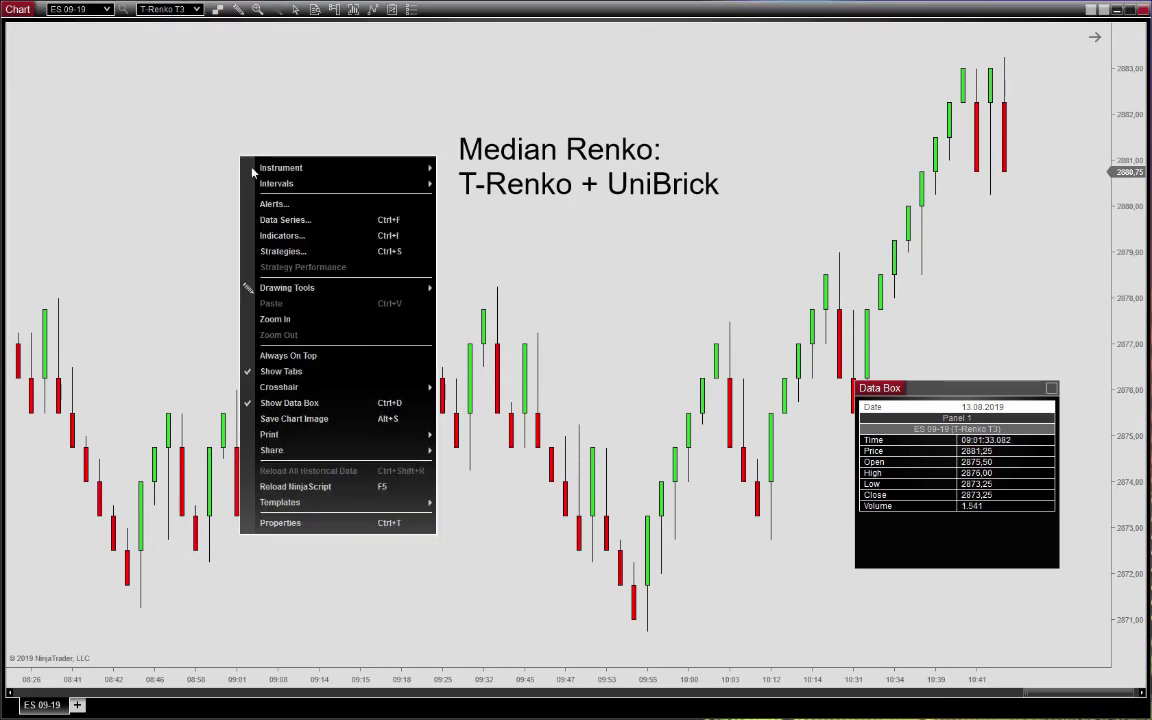
left_click(300, 220)
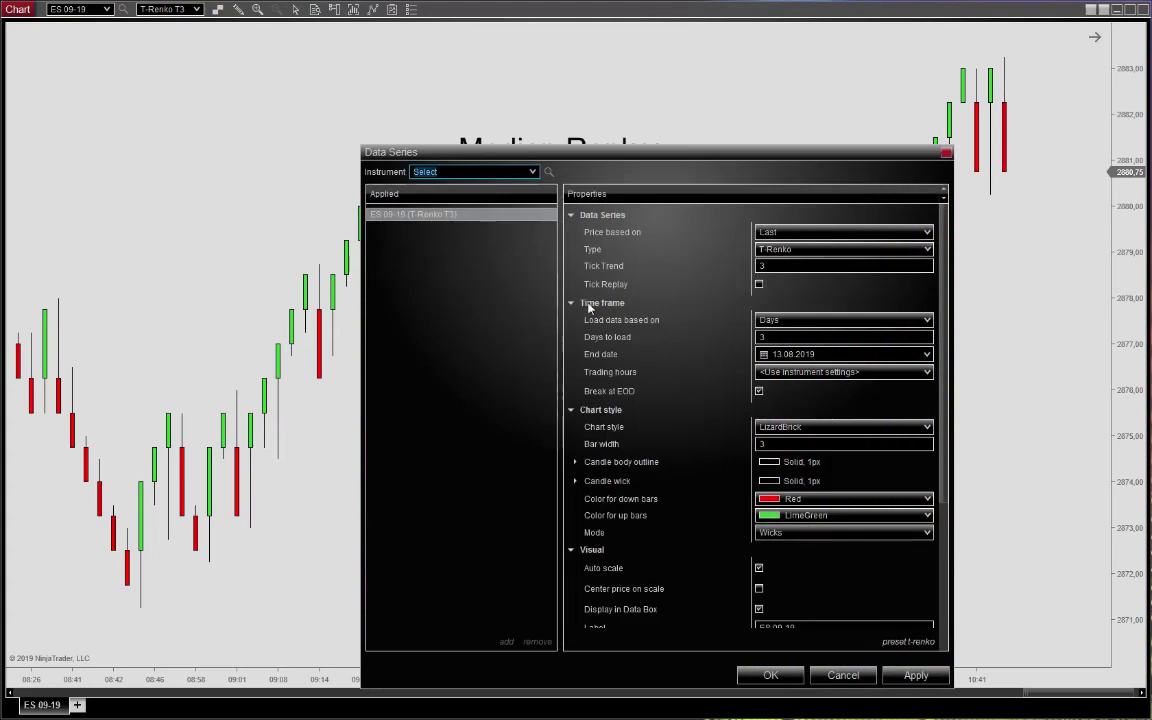
left_click_drag(810, 158, 806, 104)
left_click(839, 181)
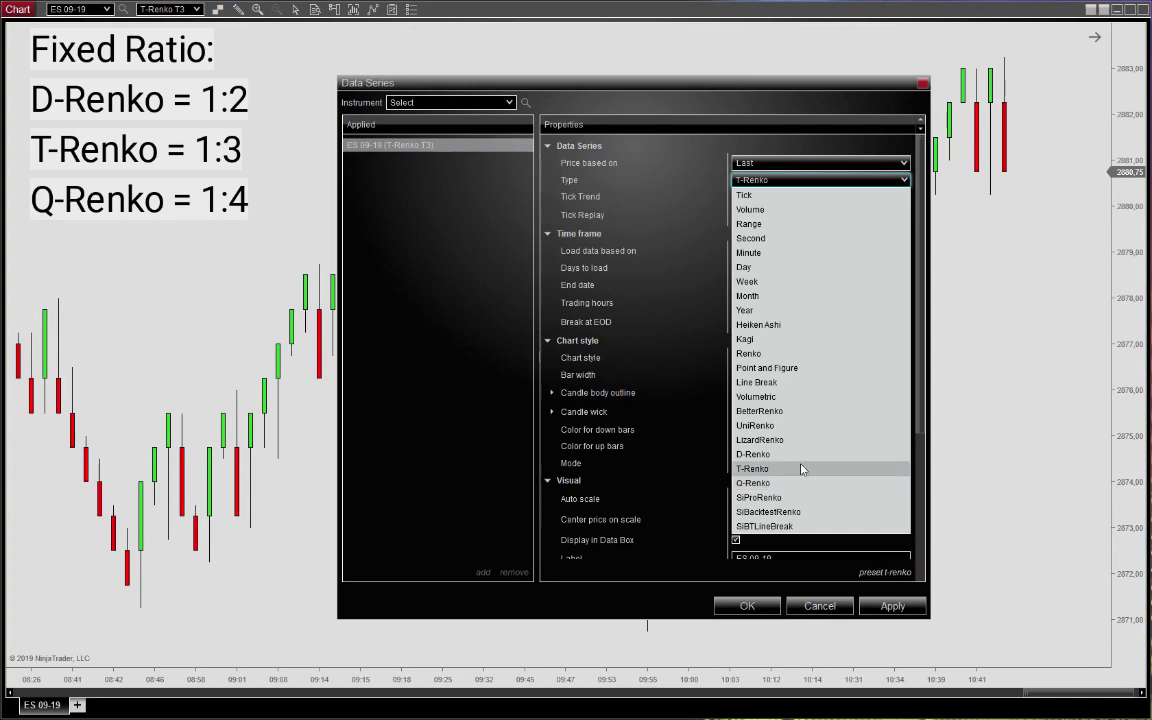
left_click(828, 620)
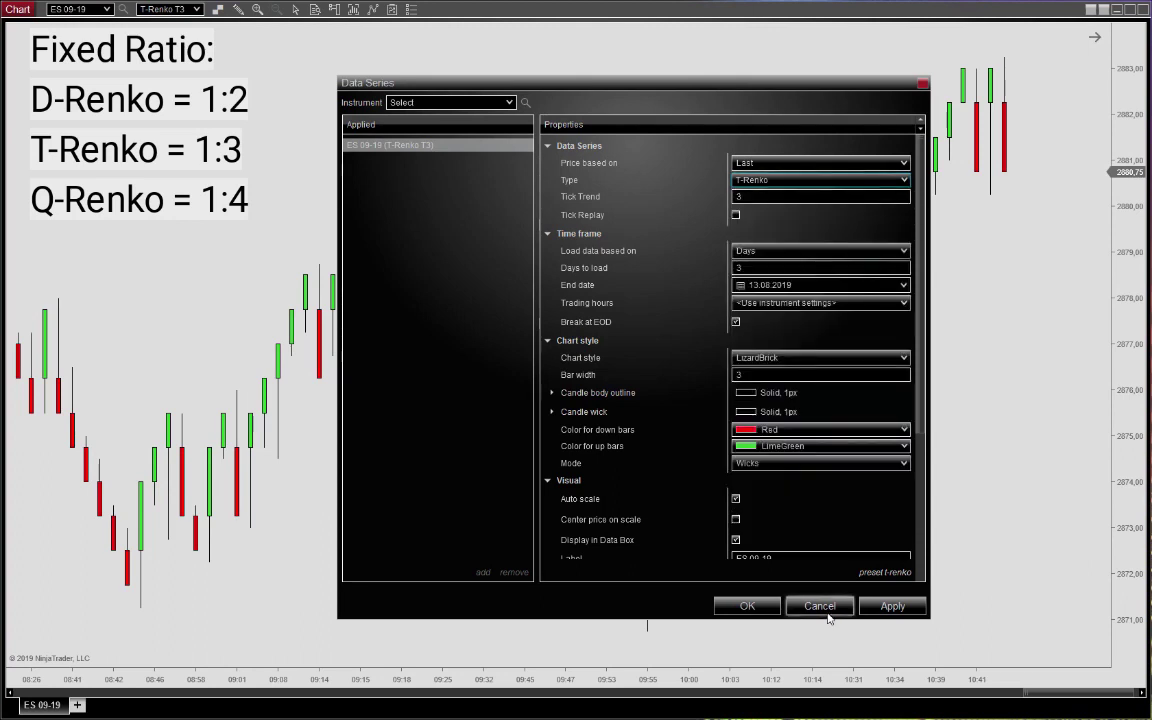
left_click(820, 607)
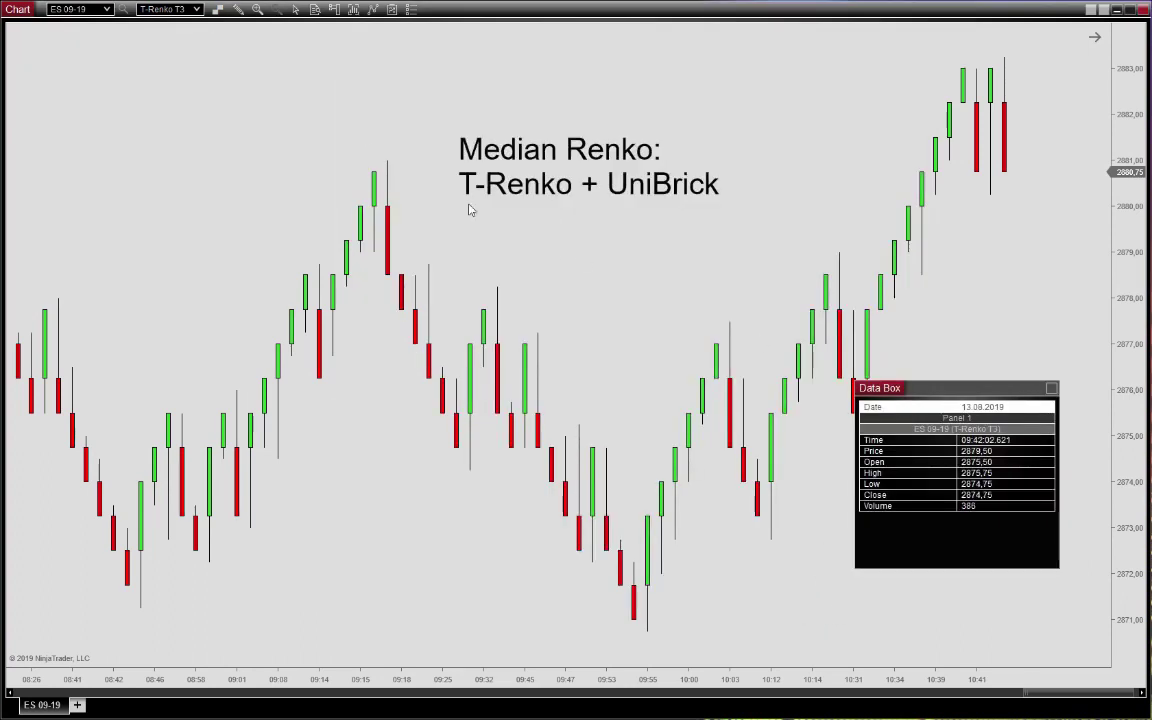
- Keep the UniBrick chart style and move the Data Box panel lower and to the right
left_click(221, 11)
mouse_move(255, 186)
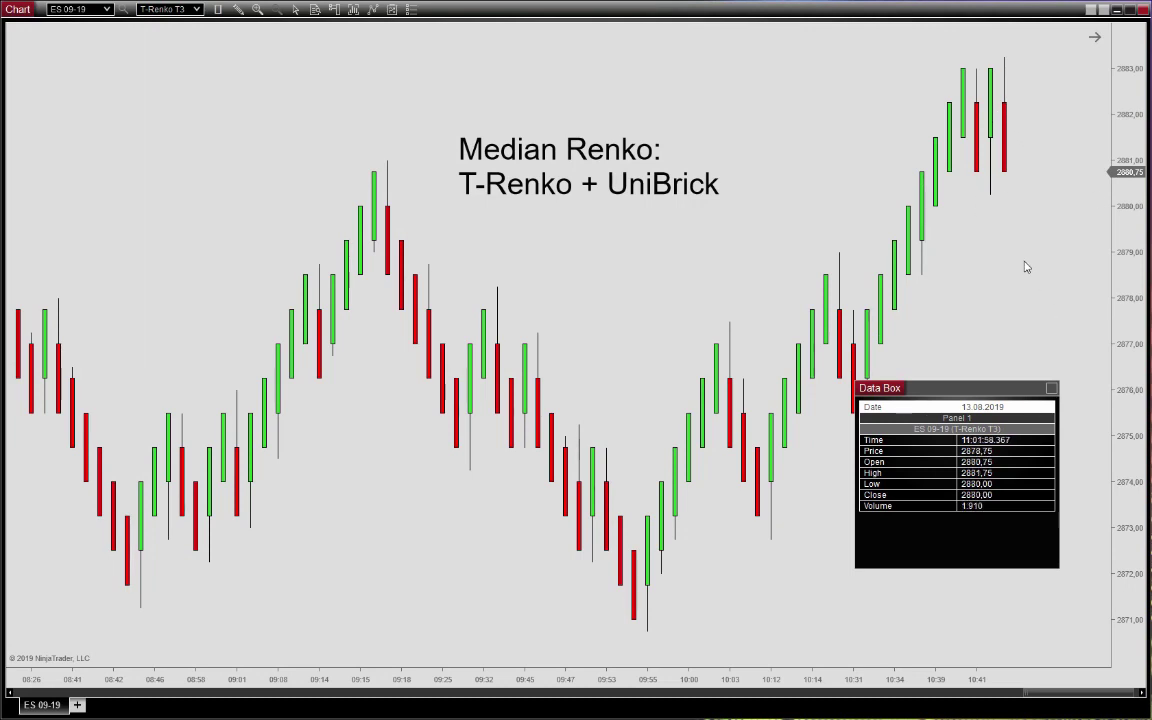
left_click_drag(996, 390, 1021, 432)
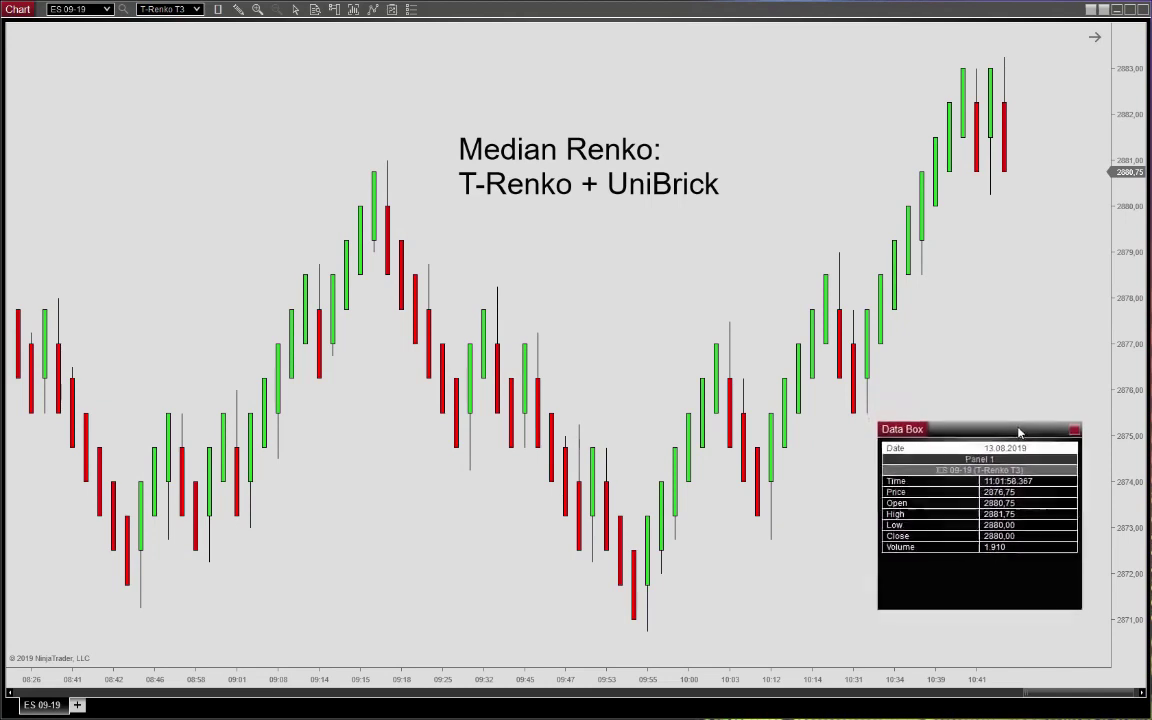
- Set the Data Series to LizardRenko, Tick Reversal 9, LizardBrick chart style, giving Lizard T3R9 bars
right_click(253, 142)
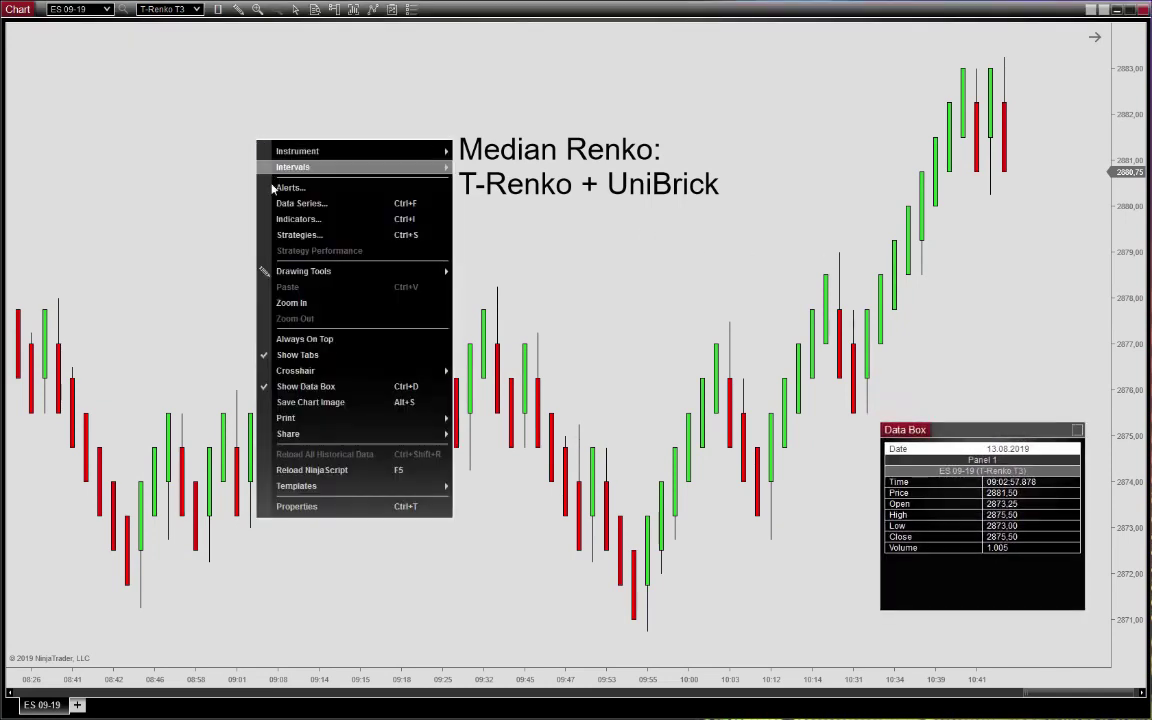
left_click(298, 204)
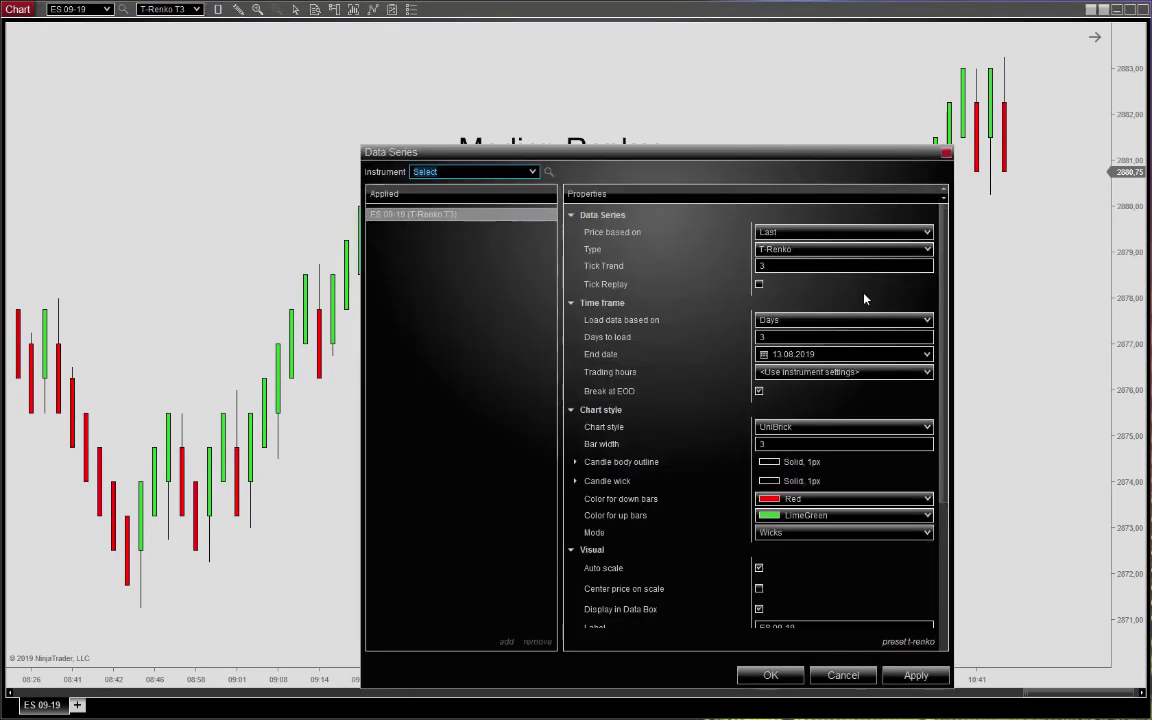
left_click(900, 250)
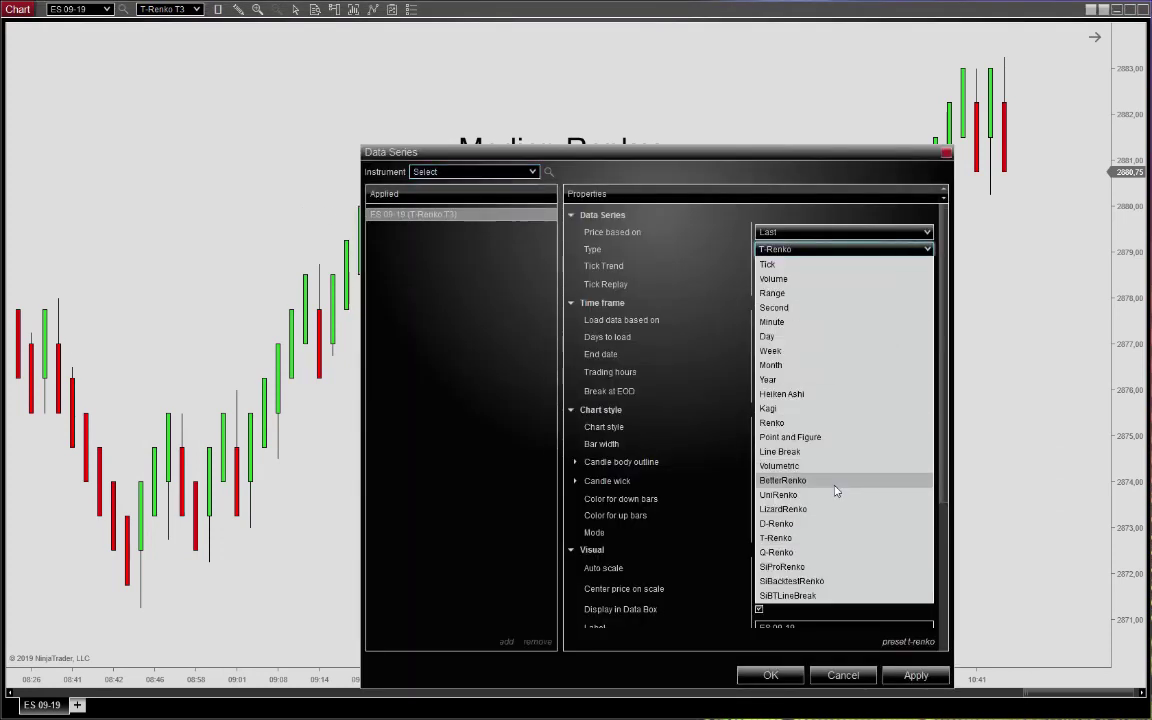
left_click(830, 512)
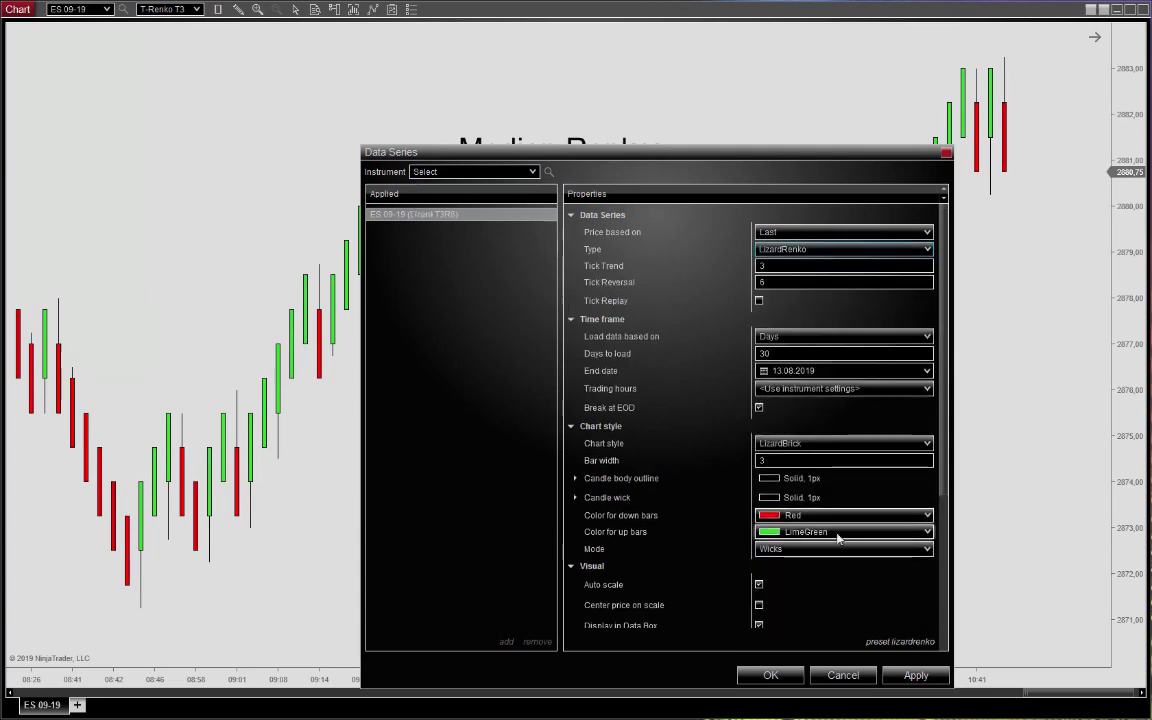
left_click(793, 282)
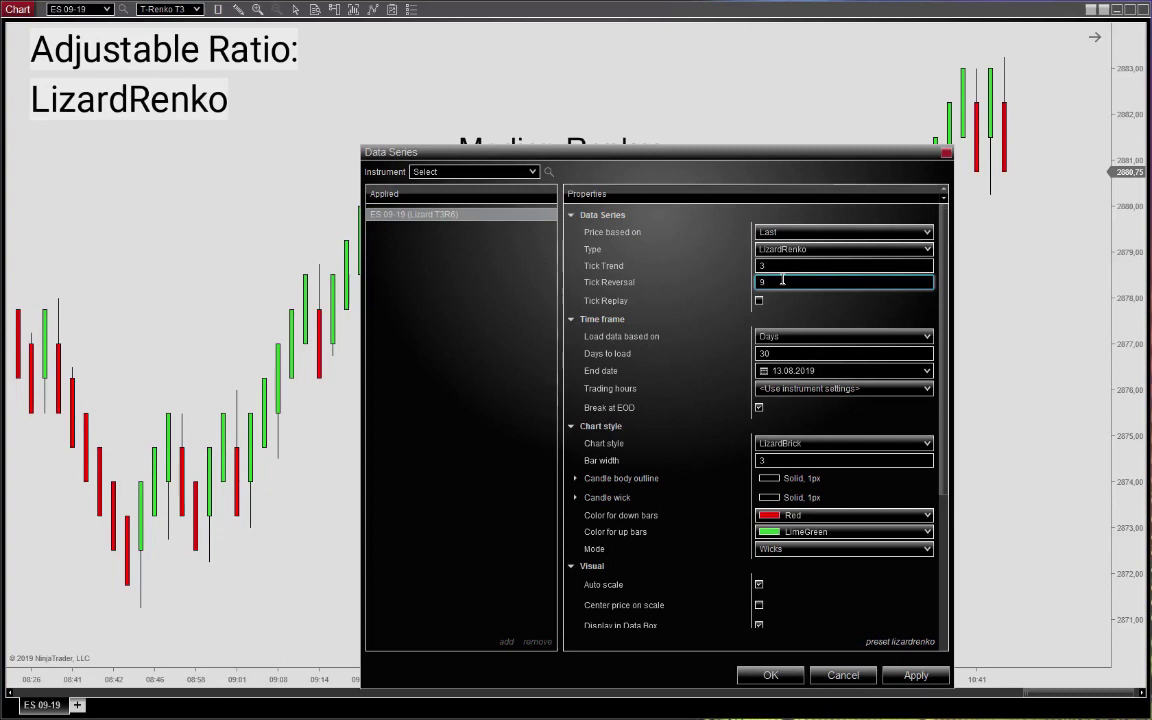
left_click(858, 443)
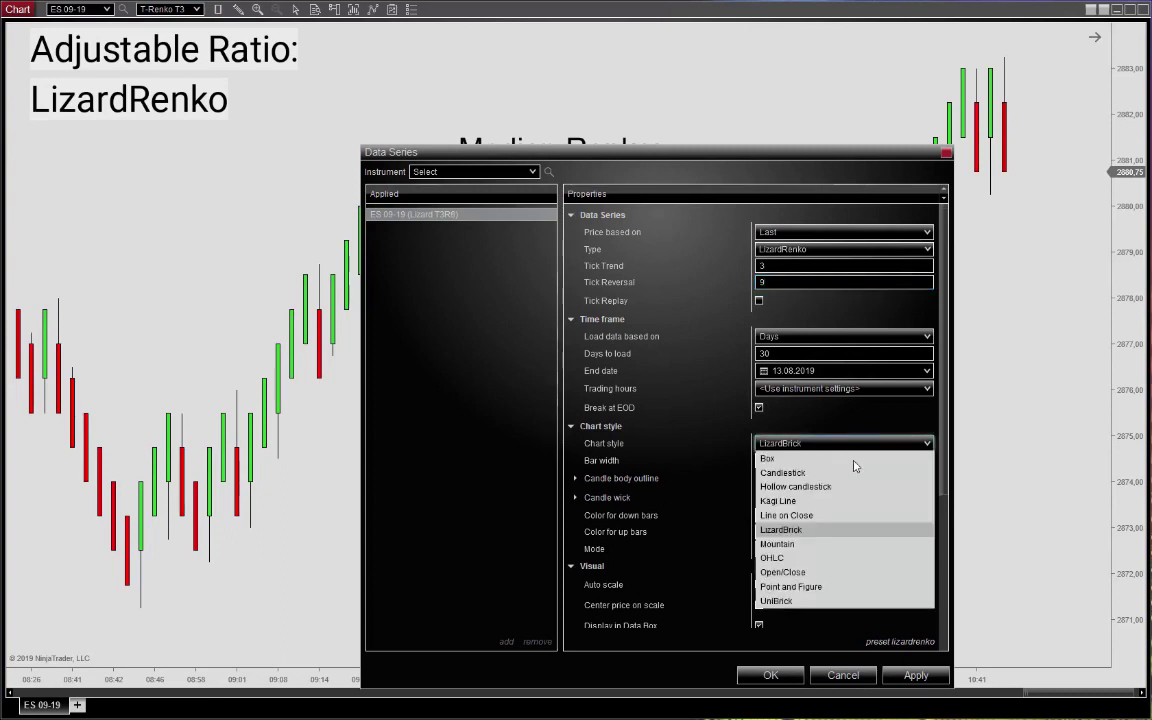
left_click(816, 608)
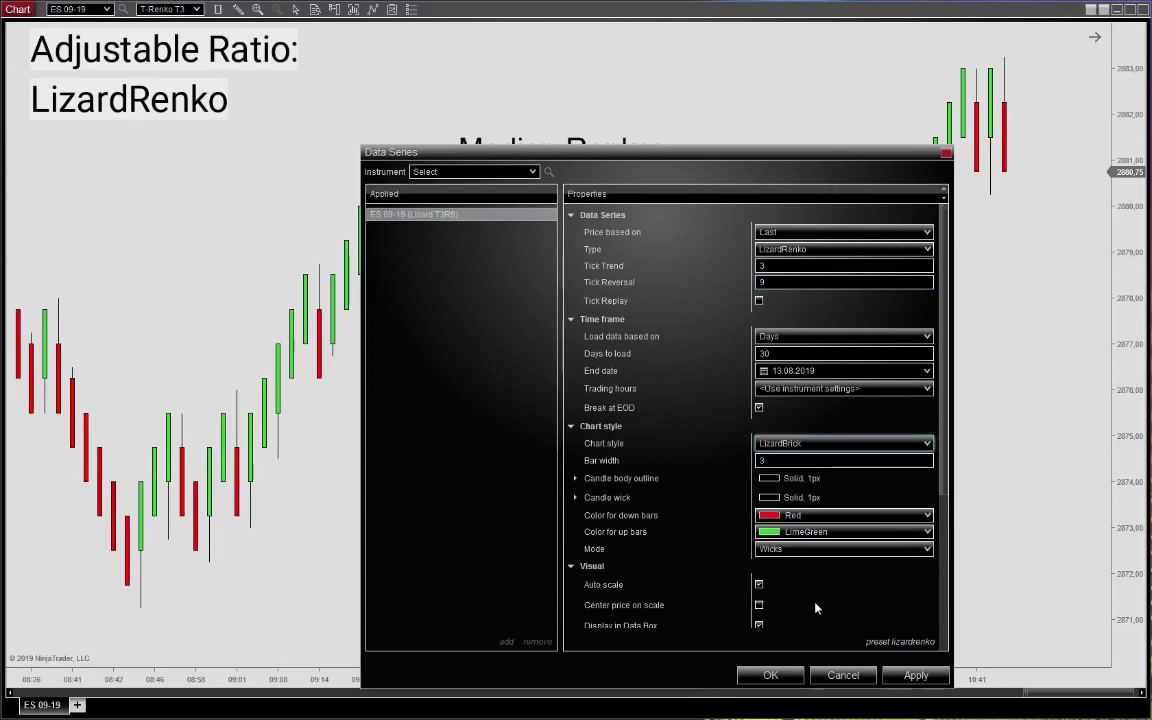
left_click(770, 675)
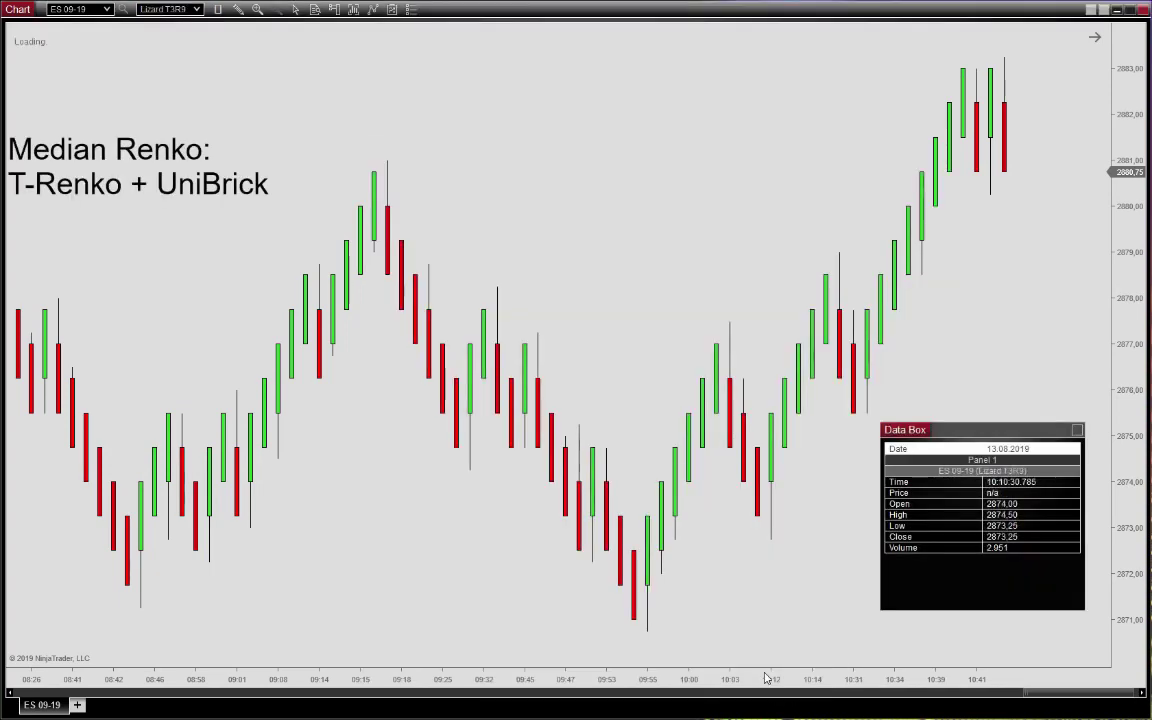